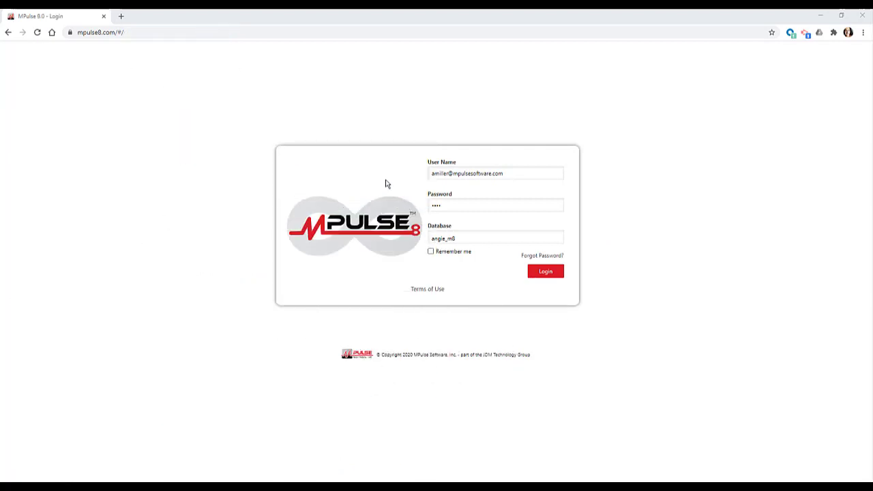
Review the user name, password and database fields on the MPulse 8 login page
{"action": "triple_click", "coordinate": [429, 165]}
{"action": "left_click_drag", "start_coordinate": [429, 194], "coordinate": [431, 205]}
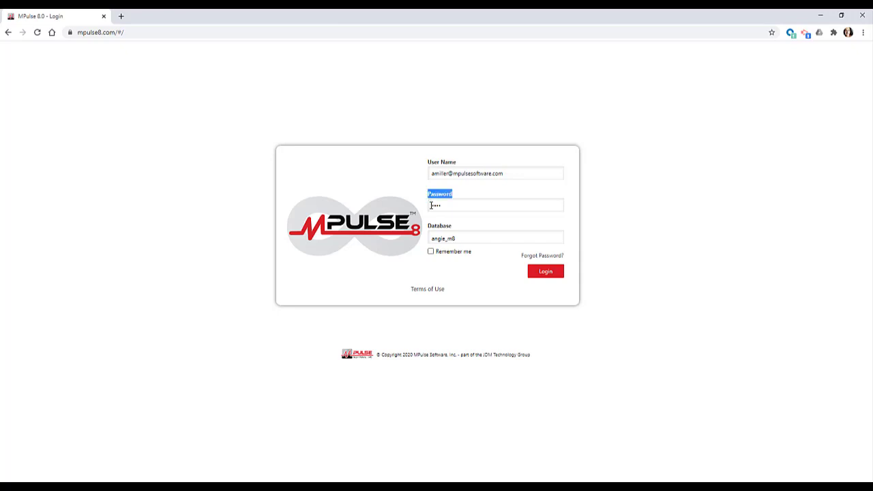
{"action": "double_click", "coordinate": [433, 228]}
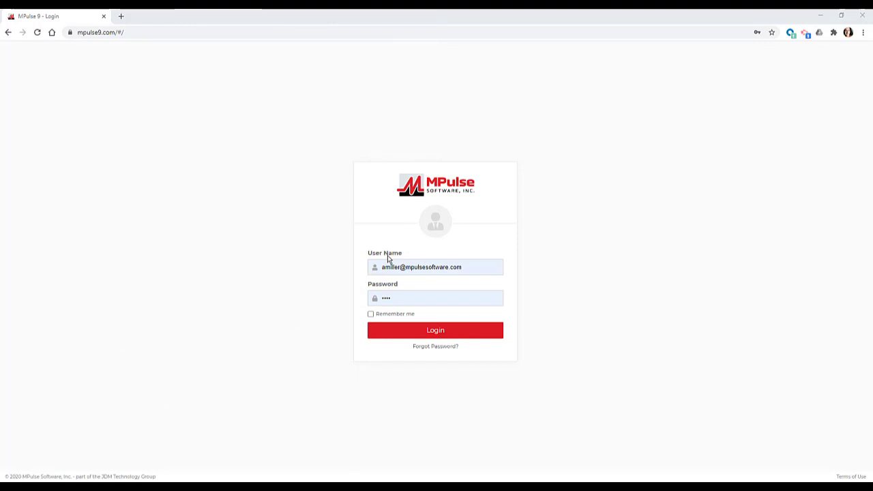
Review the user name and password fields on the MPulse 9 login page and log in with the prefilled credentials
{"action": "triple_click", "coordinate": [388, 257]}
{"action": "left_click", "coordinate": [388, 287]}
{"action": "double_click", "coordinate": [388, 288]}
{"action": "left_click", "coordinate": [350, 288]}
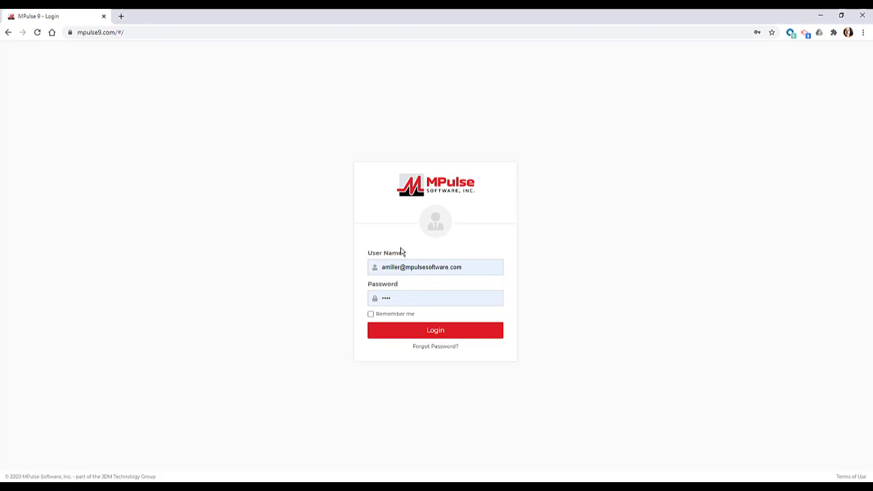
{"action": "left_click", "coordinate": [424, 270]}
{"action": "left_click", "coordinate": [425, 270]}
{"action": "left_click", "coordinate": [417, 333]}
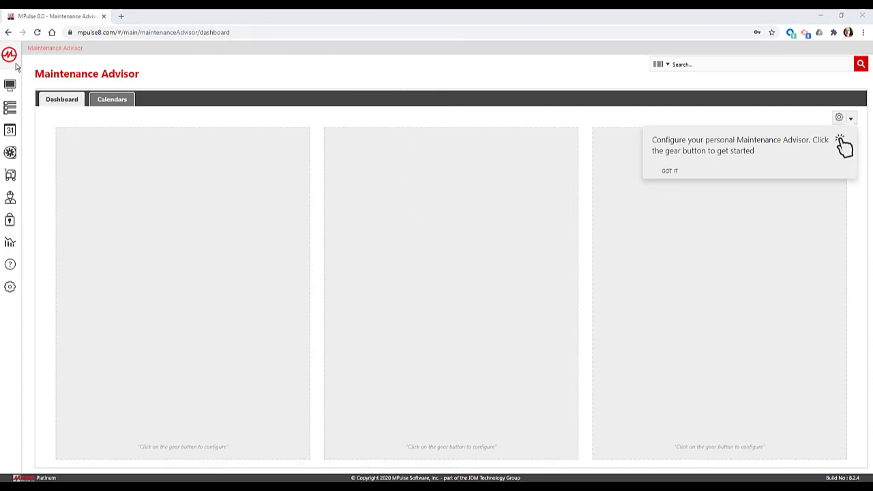
Expand the MPulse 8 navigation and view the user settings with the change-password and logout options
{"action": "mouse_move", "coordinate": [10, 58]}
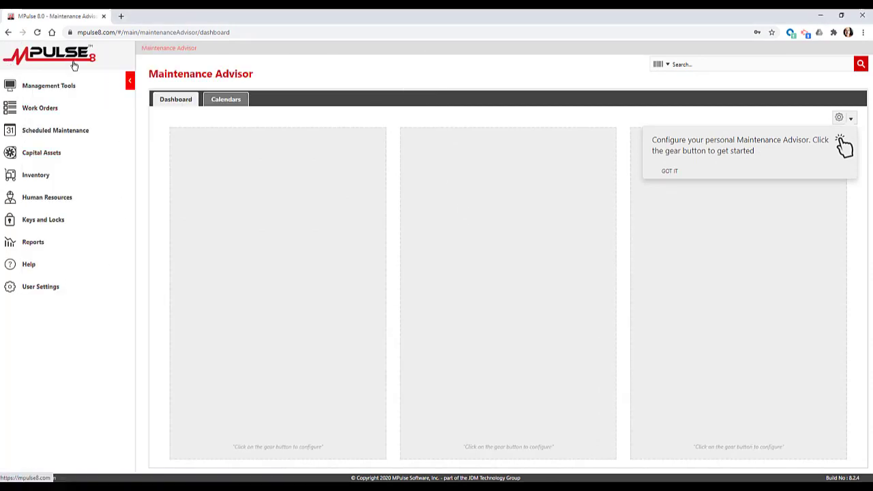
{"action": "left_click", "coordinate": [74, 65]}
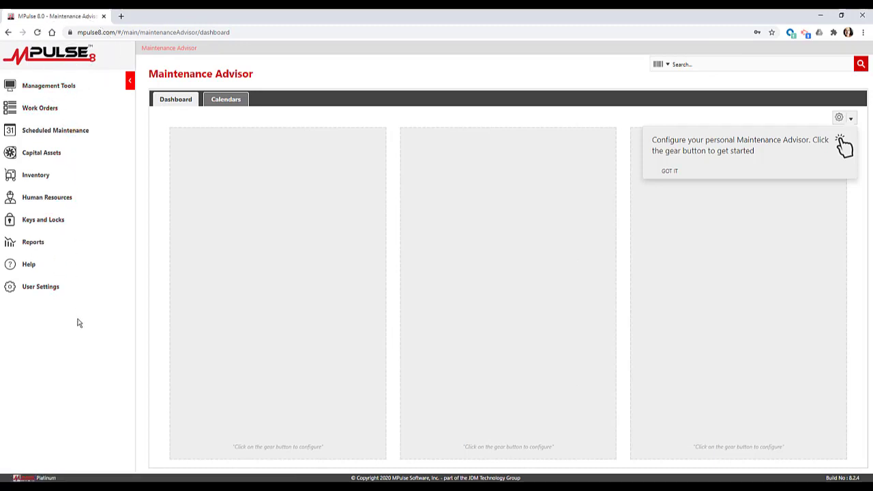
{"action": "left_click", "coordinate": [50, 289]}
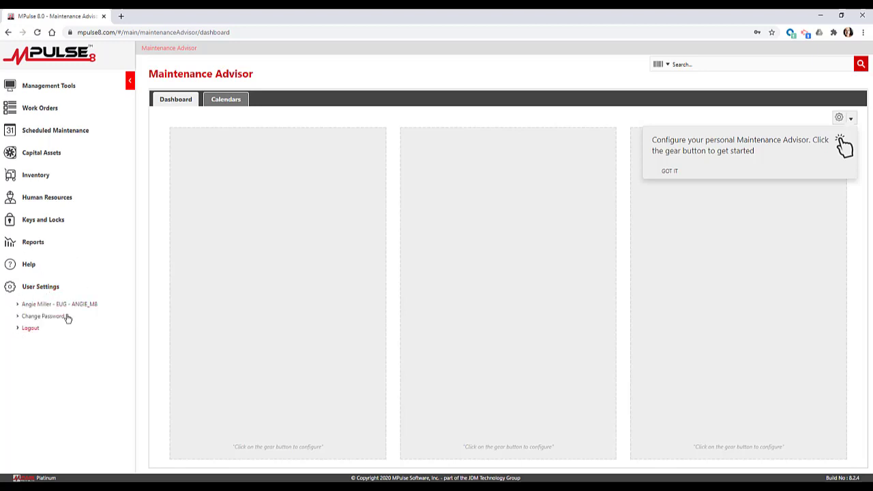
{"action": "left_click", "coordinate": [51, 317]}
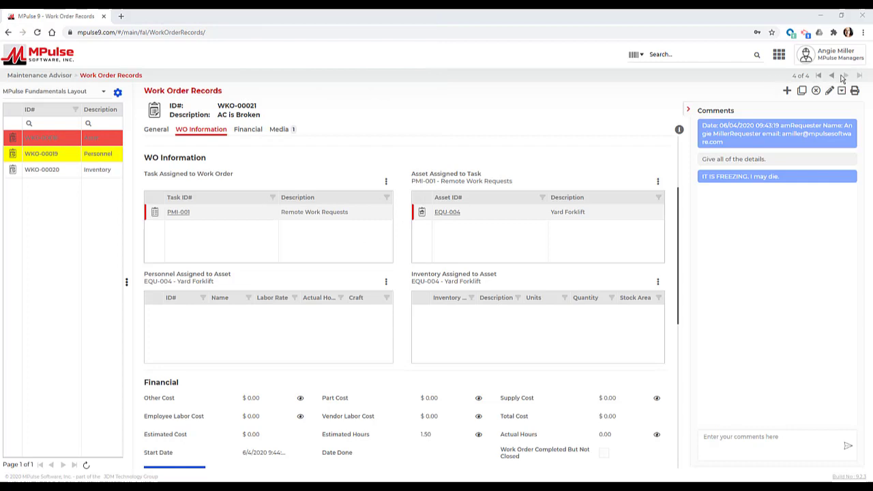
View the password, database and logout options of the user profile in MPulse 9, then close them
{"action": "left_click", "coordinate": [829, 57]}
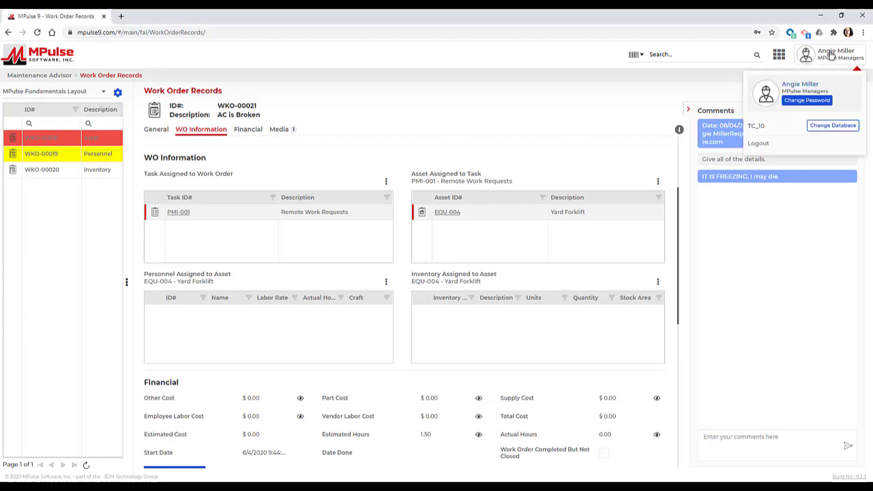
{"action": "left_click", "coordinate": [811, 60]}
{"action": "left_click", "coordinate": [822, 126]}
{"action": "left_click", "coordinate": [763, 143]}
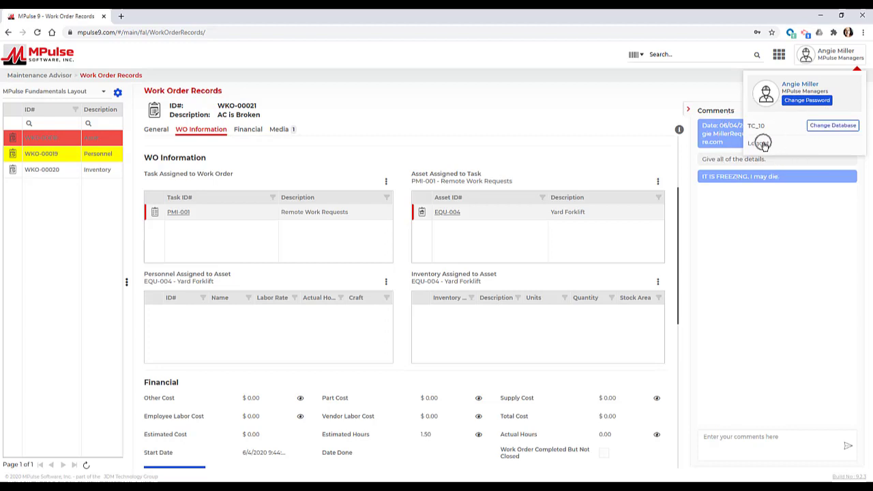
{"action": "left_click", "coordinate": [833, 62]}
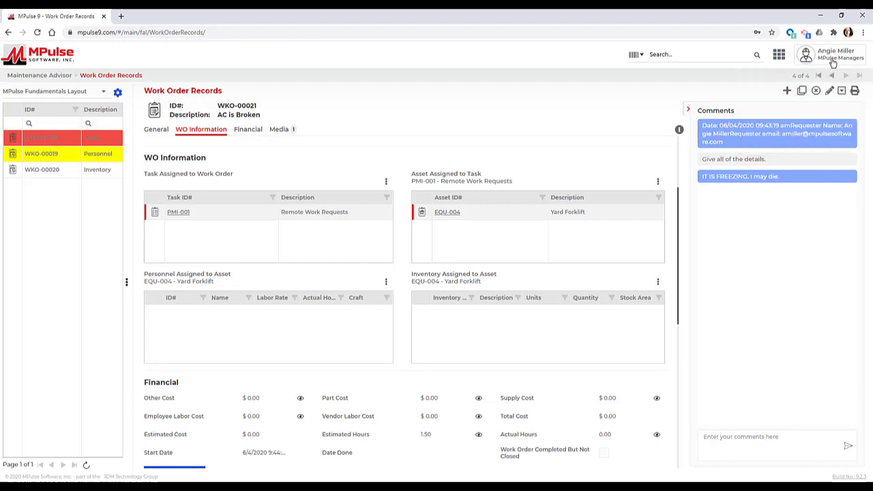
Look through the MPulse 9 module list and the record types available under Work Orders, then close the list
{"action": "left_click", "coordinate": [778, 55]}
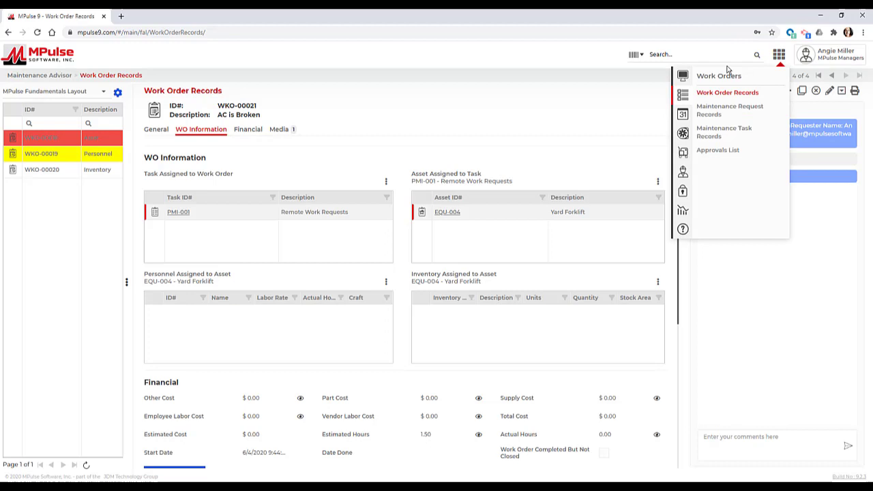
{"action": "mouse_move", "coordinate": [683, 96]}
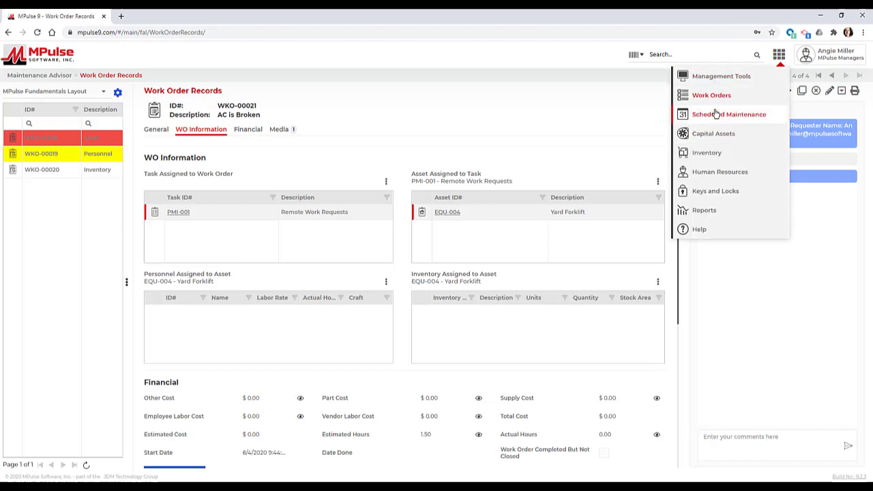
{"action": "left_click", "coordinate": [711, 94]}
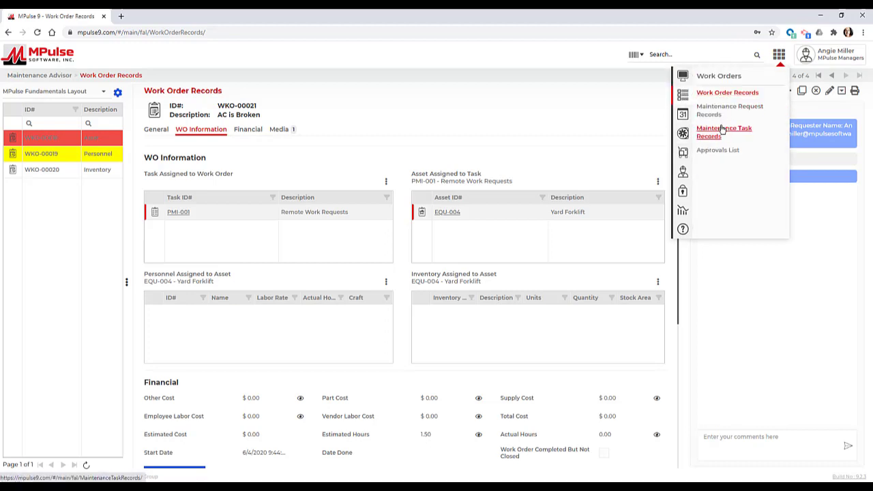
{"action": "left_click", "coordinate": [780, 56]}
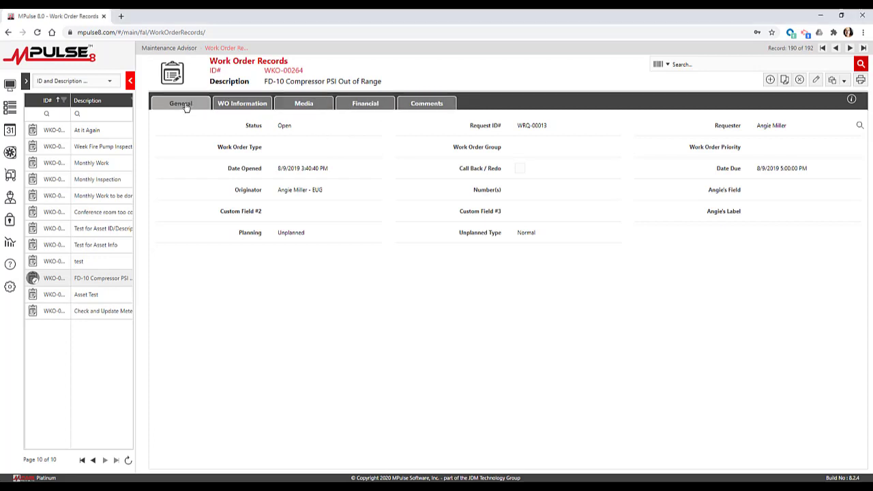
View the Media, Financial and General sections of MPulse 8 work order WKO-00264 and expand its record list with the customization commands
{"action": "left_click", "coordinate": [326, 104]}
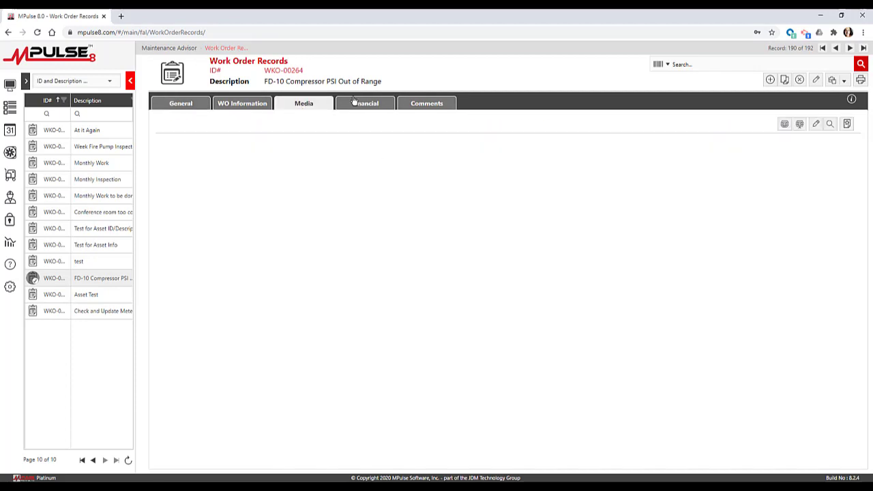
{"action": "left_click", "coordinate": [352, 104]}
{"action": "left_click", "coordinate": [199, 107]}
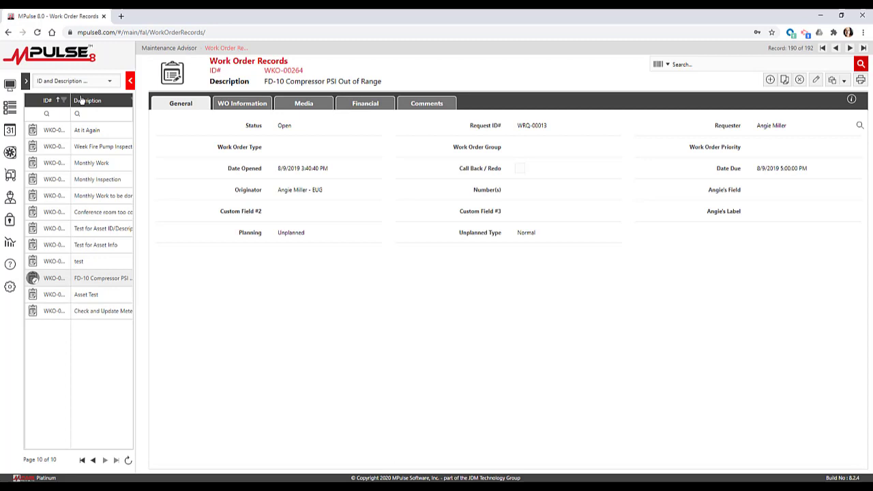
{"action": "left_click", "coordinate": [26, 81]}
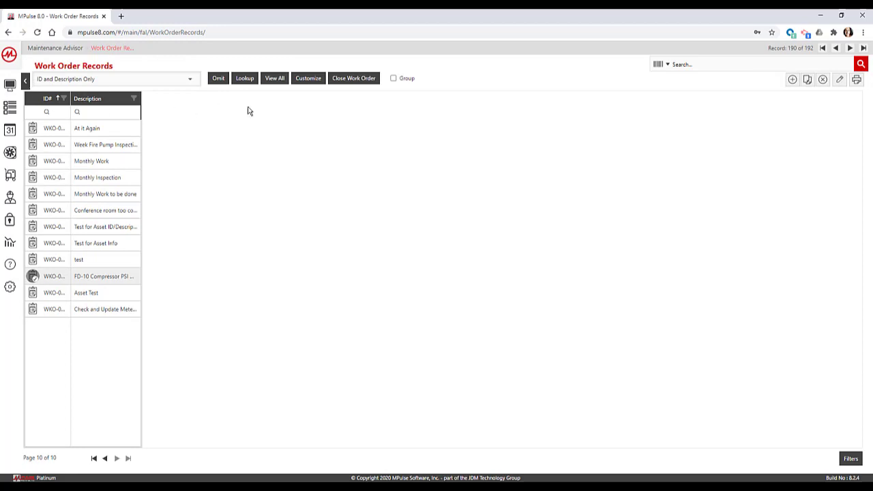
{"action": "left_click", "coordinate": [315, 85]}
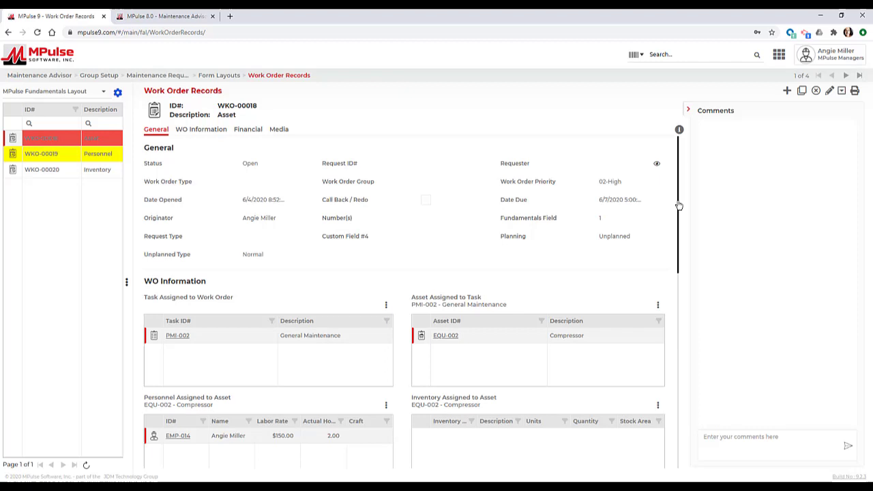
Browse the sections of MPulse 9 work order WKO-00018 from General through Financial and back, and inspect the record list's display controls
{"action": "left_click", "coordinate": [678, 205]}
{"action": "left_click_drag", "start_coordinate": [679, 205], "coordinate": [669, 174]}
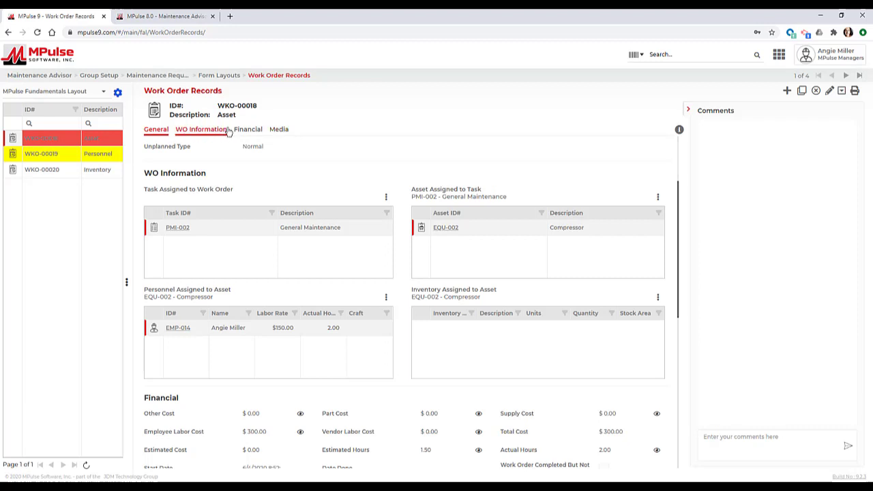
{"action": "left_click", "coordinate": [252, 132]}
{"action": "left_click", "coordinate": [250, 133]}
{"action": "left_click", "coordinate": [157, 131]}
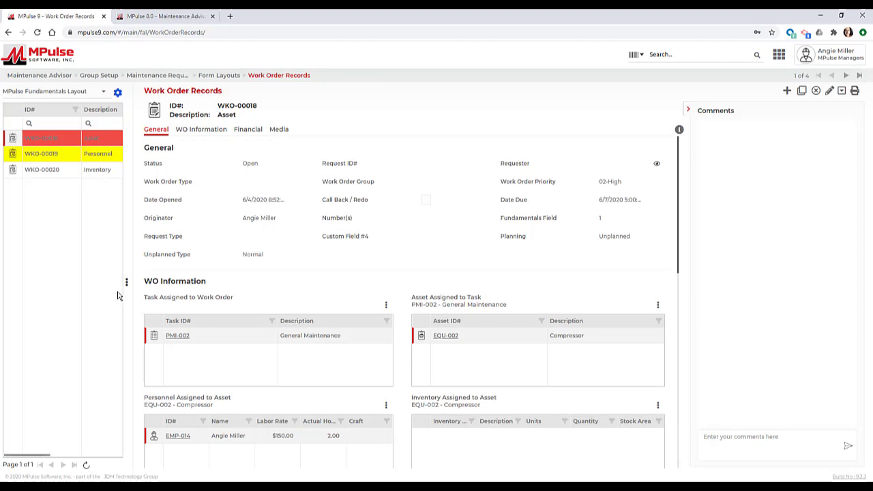
{"action": "mouse_move", "coordinate": [127, 289]}
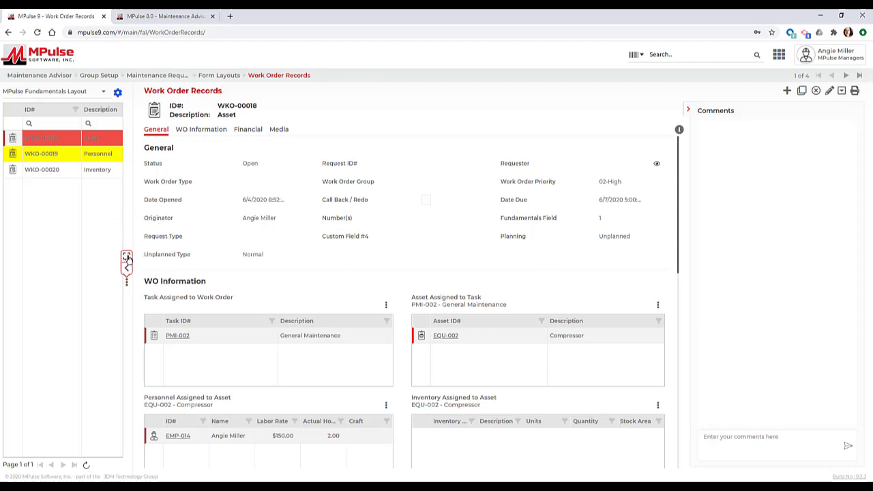
{"action": "left_click", "coordinate": [118, 92]}
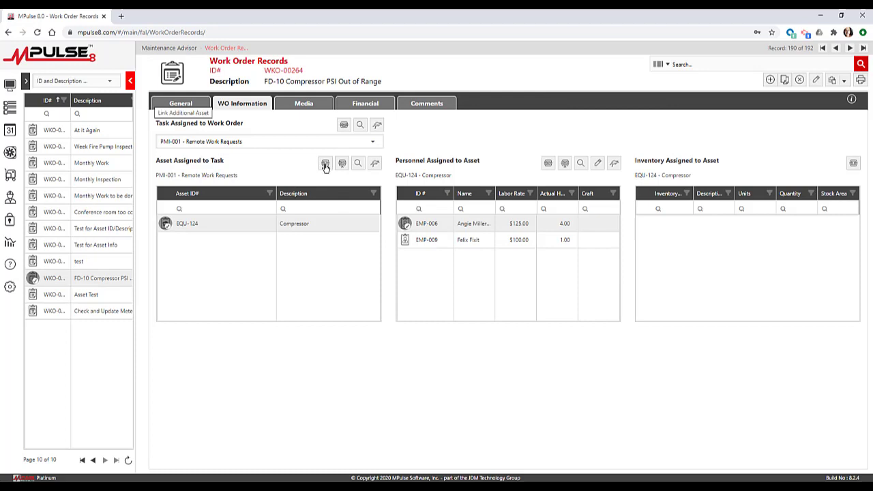
Inspect the link, unlink, view-details and other actions for the asset assigned to MPulse 8 work order WKO-00264
{"action": "left_click", "coordinate": [325, 165]}
{"action": "left_click", "coordinate": [341, 165]}
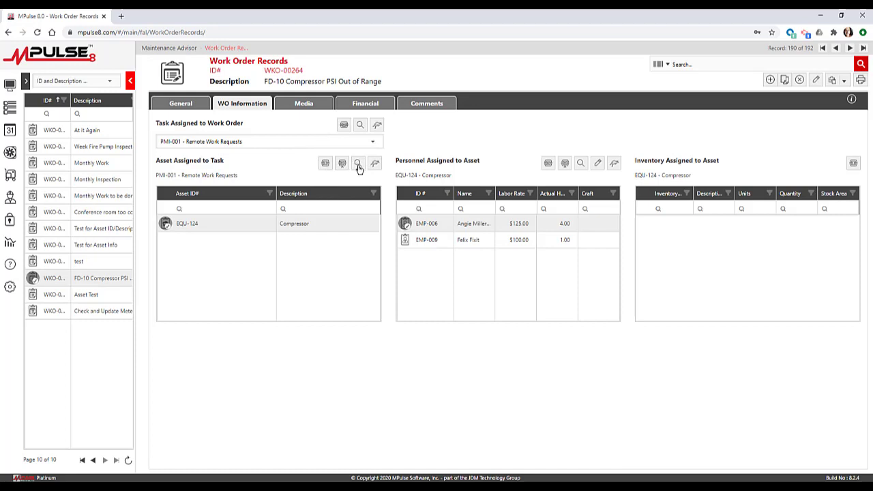
{"action": "left_click", "coordinate": [359, 167]}
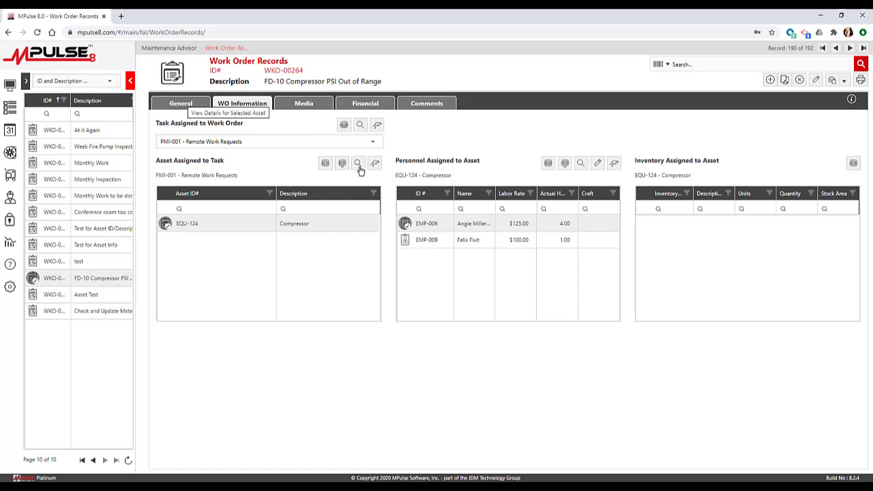
{"action": "left_click", "coordinate": [374, 164]}
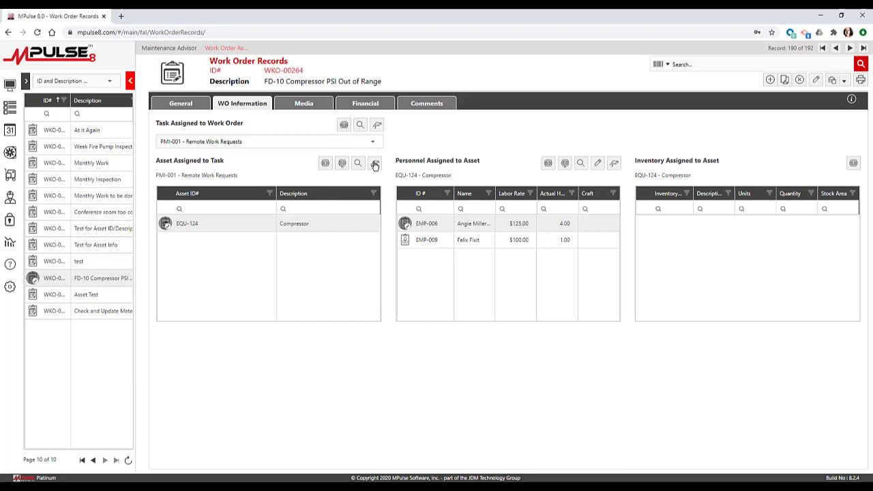
{"action": "left_click", "coordinate": [374, 165]}
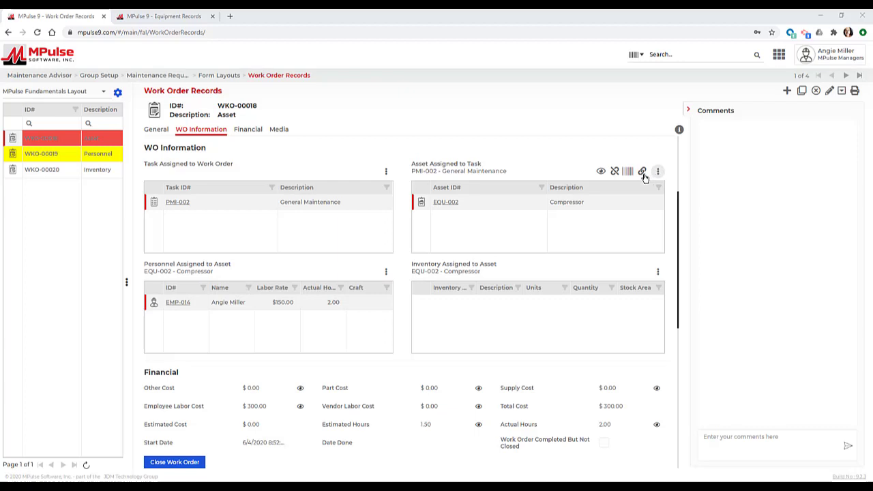
Inspect the assigned asset's link, barcode and view-details actions and the employee labor cost details option in MPulse 9 work order WKO-00018
{"action": "left_click", "coordinate": [643, 173]}
{"action": "left_click", "coordinate": [628, 174]}
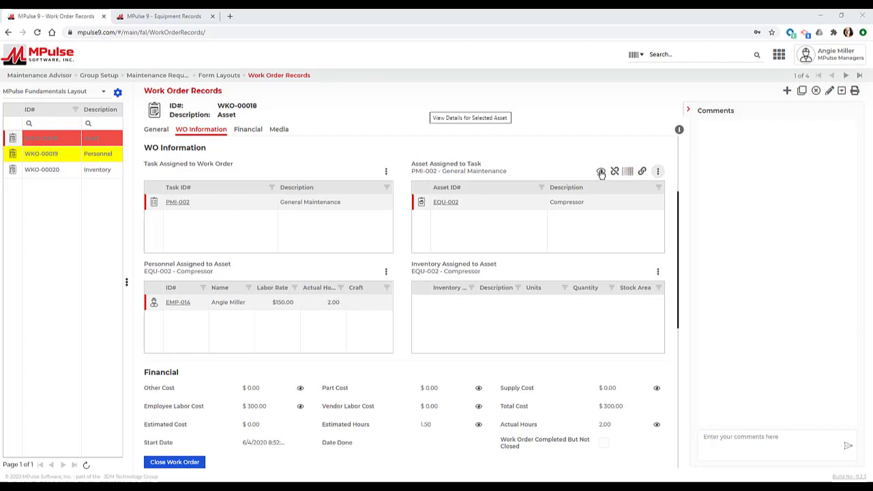
{"action": "left_click", "coordinate": [600, 172]}
{"action": "left_click", "coordinate": [600, 172]}
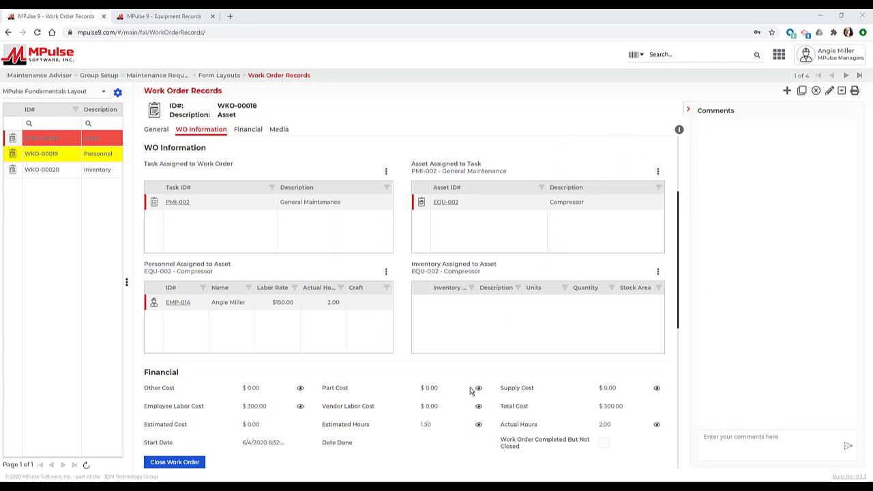
{"action": "left_click", "coordinate": [301, 407]}
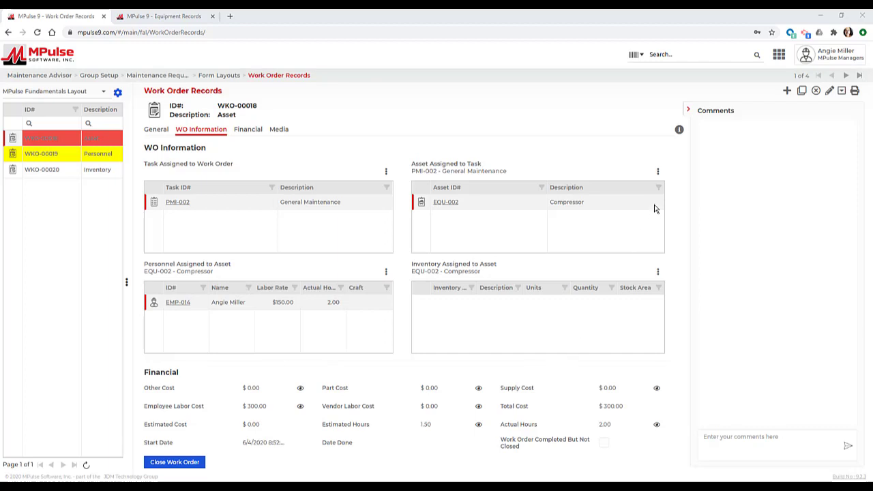
{"action": "mouse_move", "coordinate": [662, 173]}
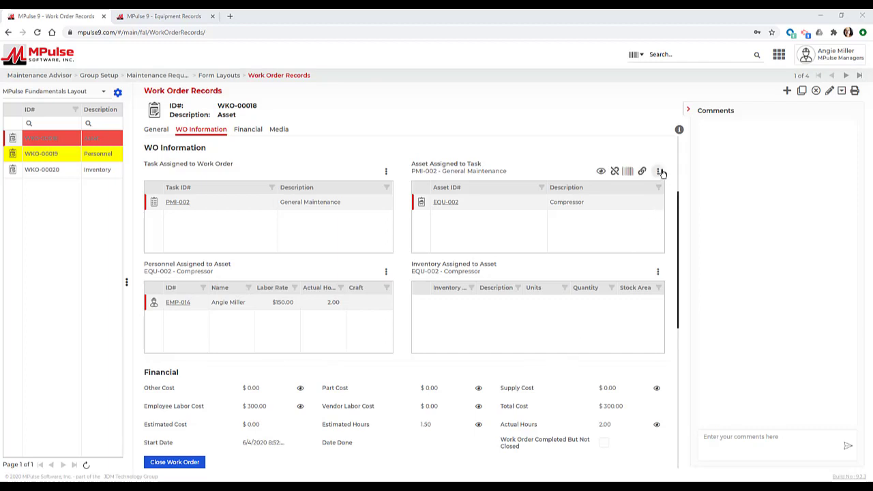
Open the linked record of assigned asset EQU-002 in a new browser tab and switch to it
{"action": "left_click", "coordinate": [444, 204]}
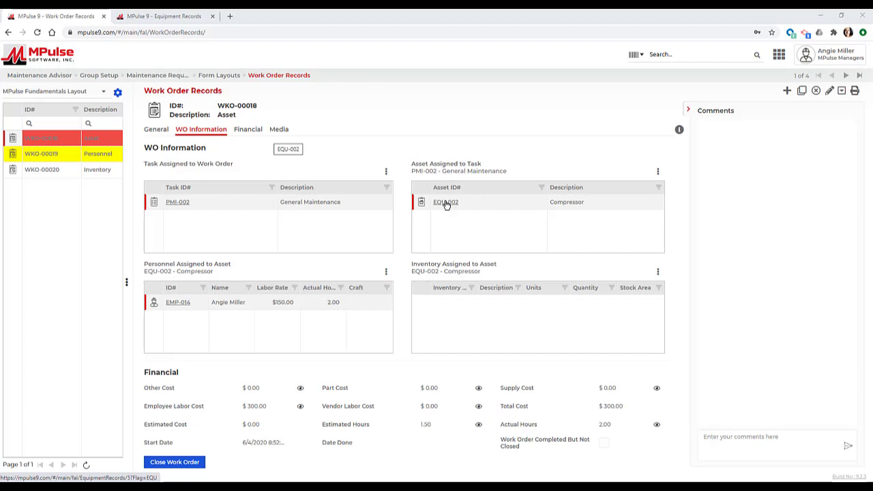
{"action": "right_click", "coordinate": [446, 203]}
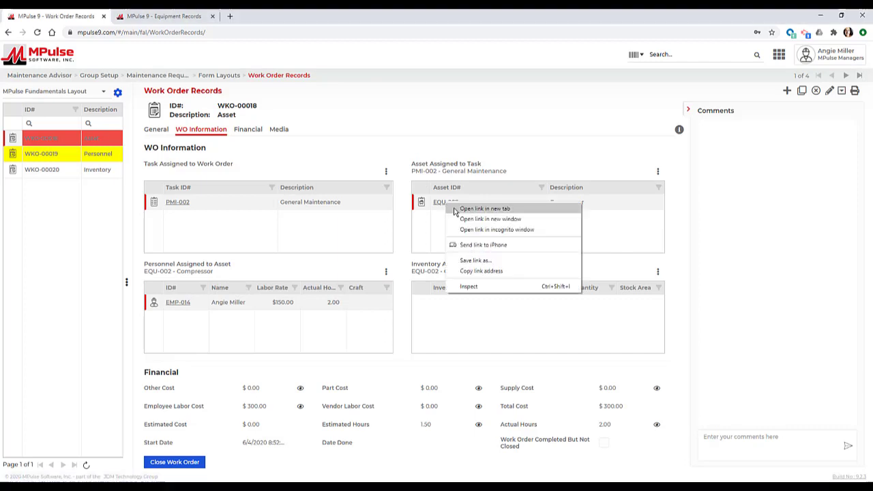
{"action": "left_click", "coordinate": [499, 214]}
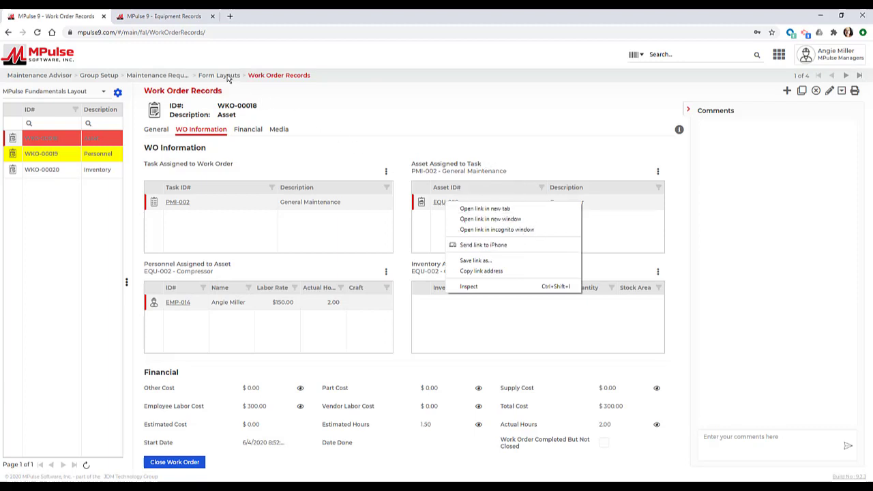
{"action": "left_click", "coordinate": [175, 19]}
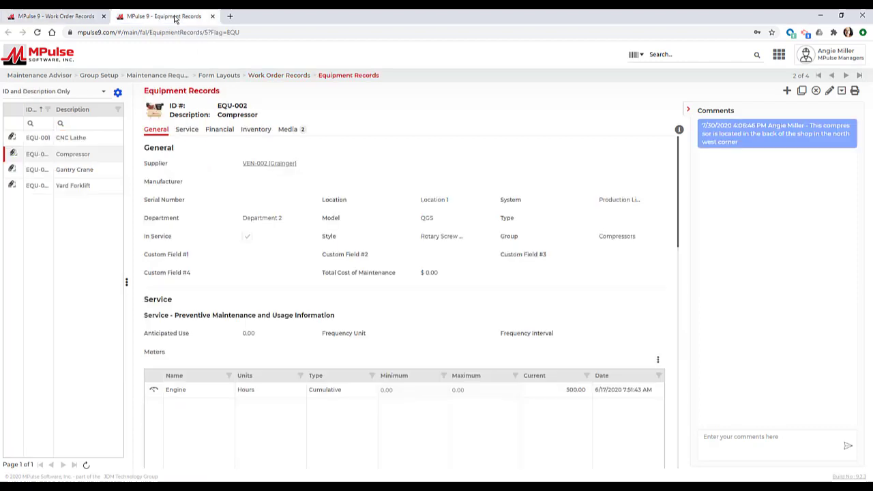
Collapse the comments area of the compressor's equipment record and expand it again
{"action": "left_click", "coordinate": [689, 112]}
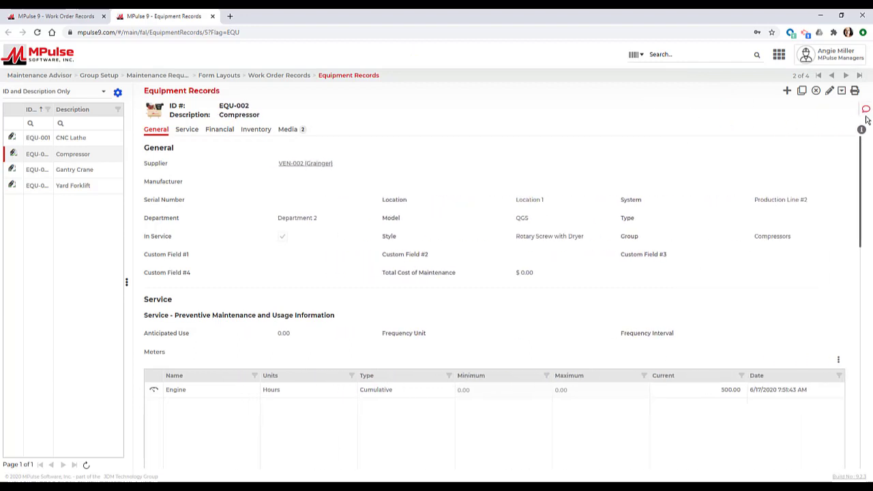
{"action": "left_click", "coordinate": [866, 113]}
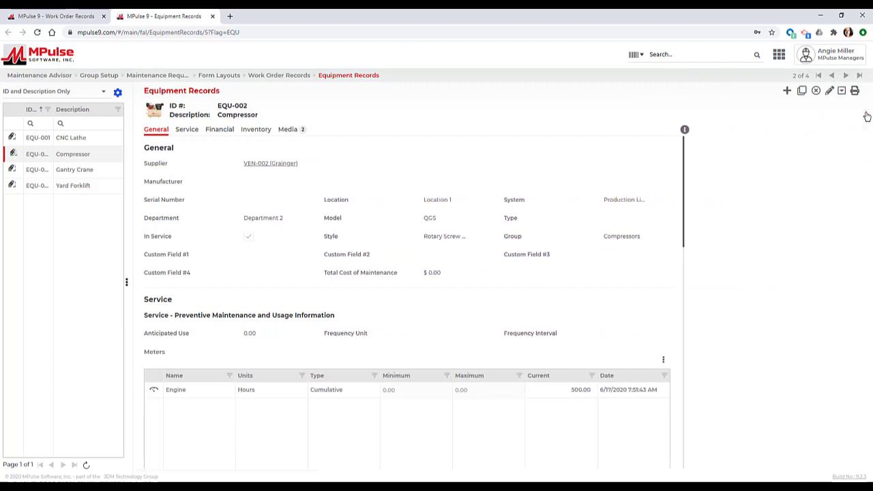